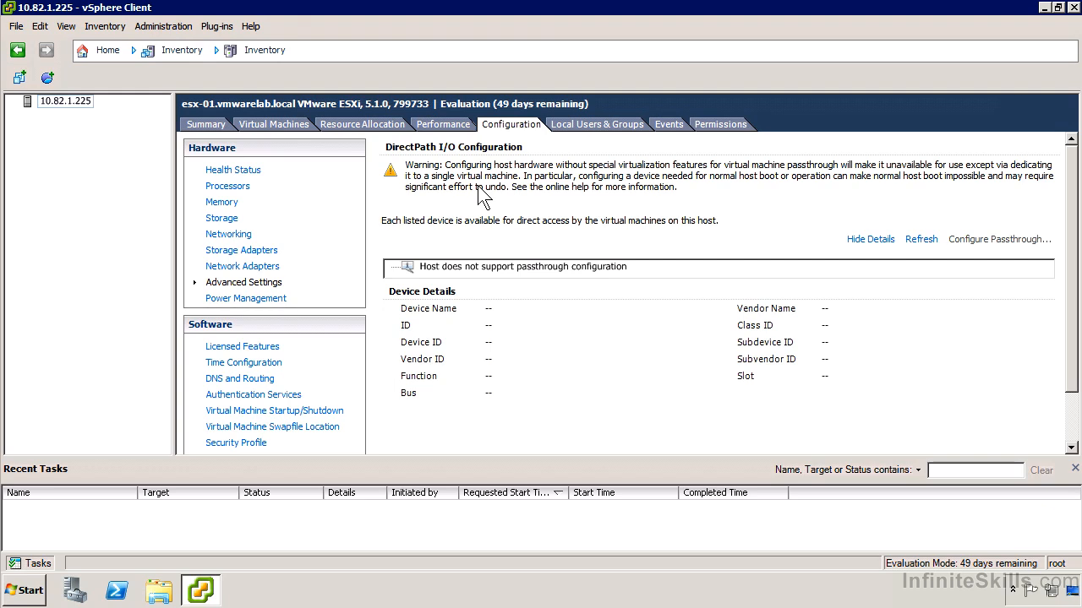
View the host's power management settings and its licensed features
click(284, 299)
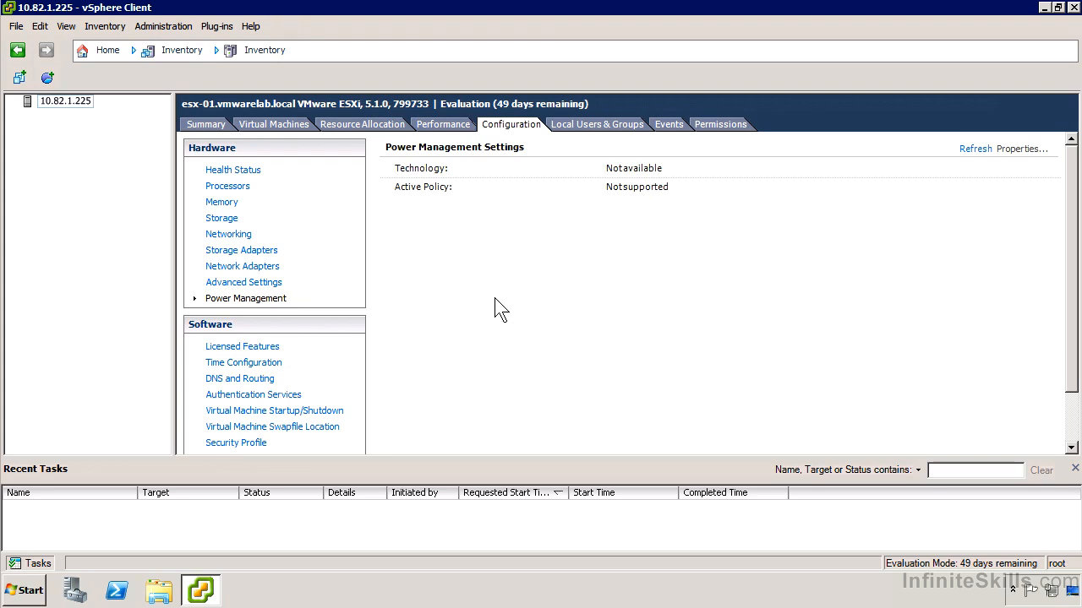
scroll(498, 312, down, 2)
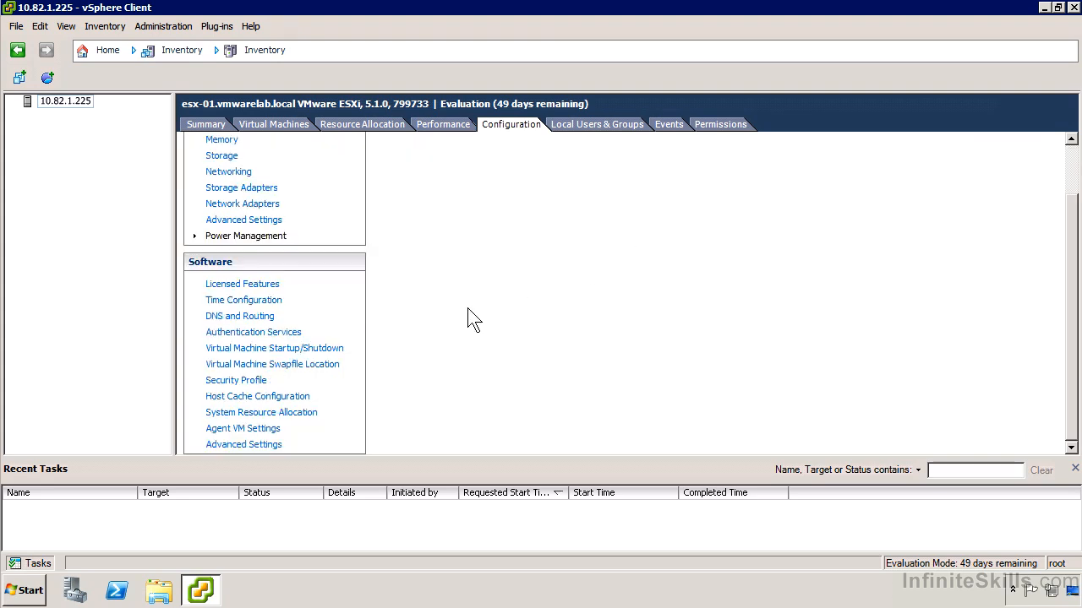
click(252, 286)
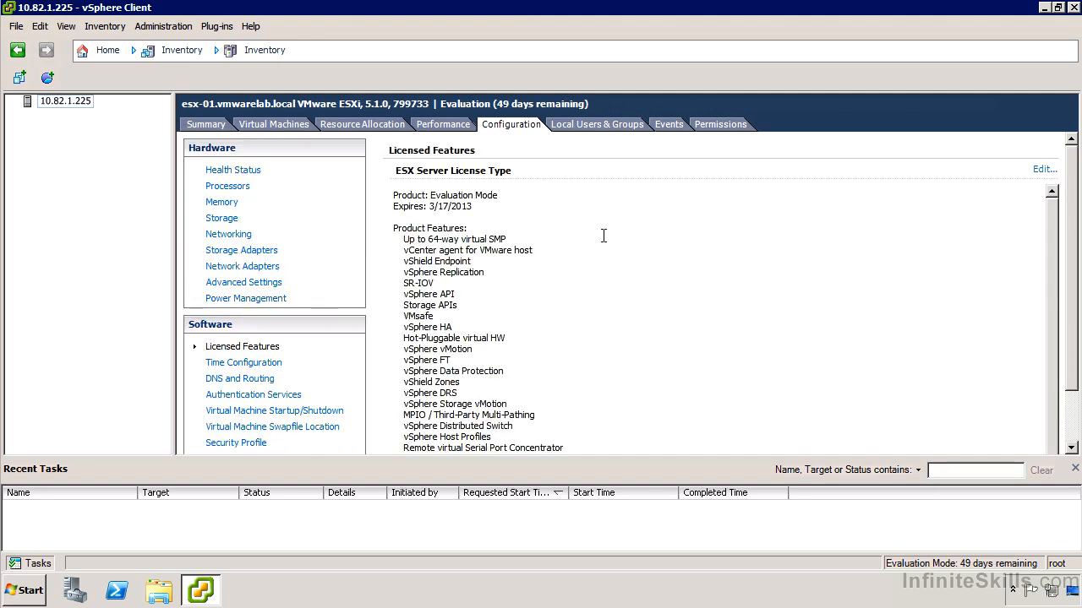
Look through the licensed product features and inspect the host's license assignment options, cancelling without assigning a key
drag(1070, 327, 1068, 228)
click(1056, 419)
click(1075, 182)
click(1044, 171)
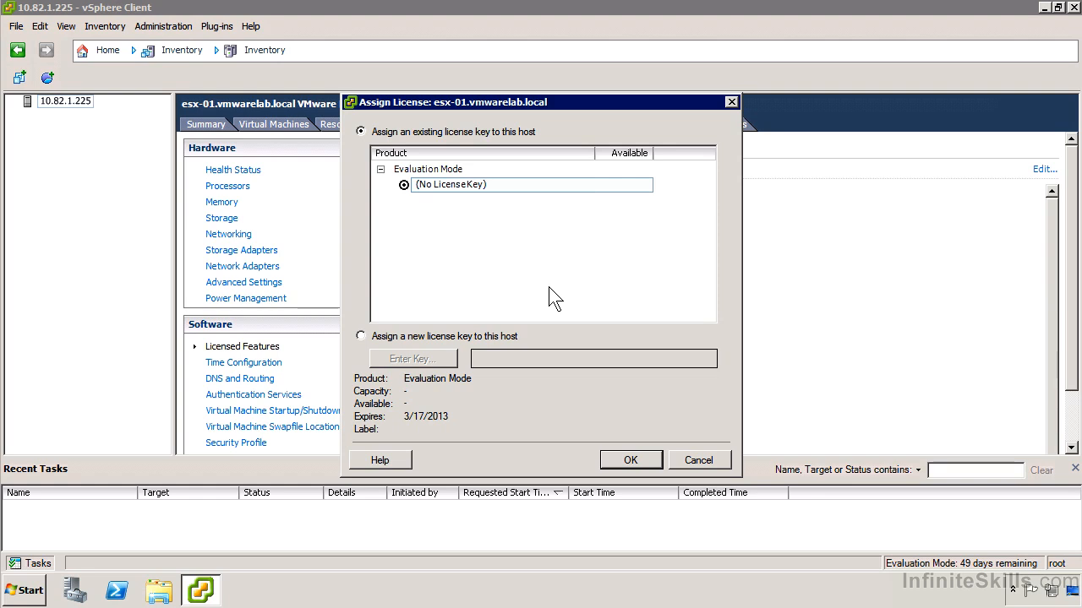
click(708, 457)
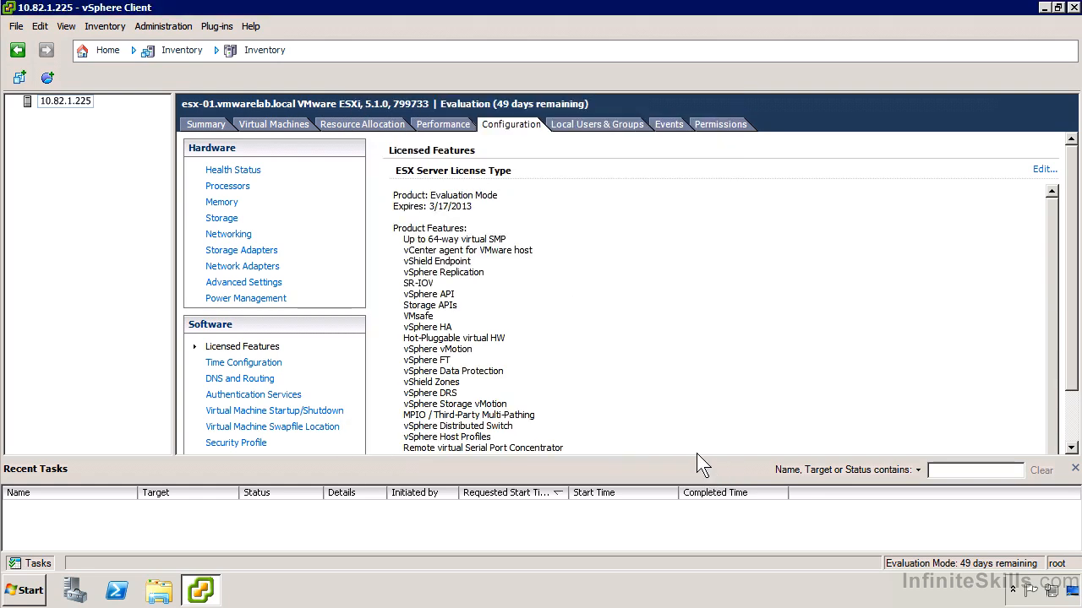
View the host's time configuration and inspect its DNS and routing properties, including the default gateway, without saving
click(236, 364)
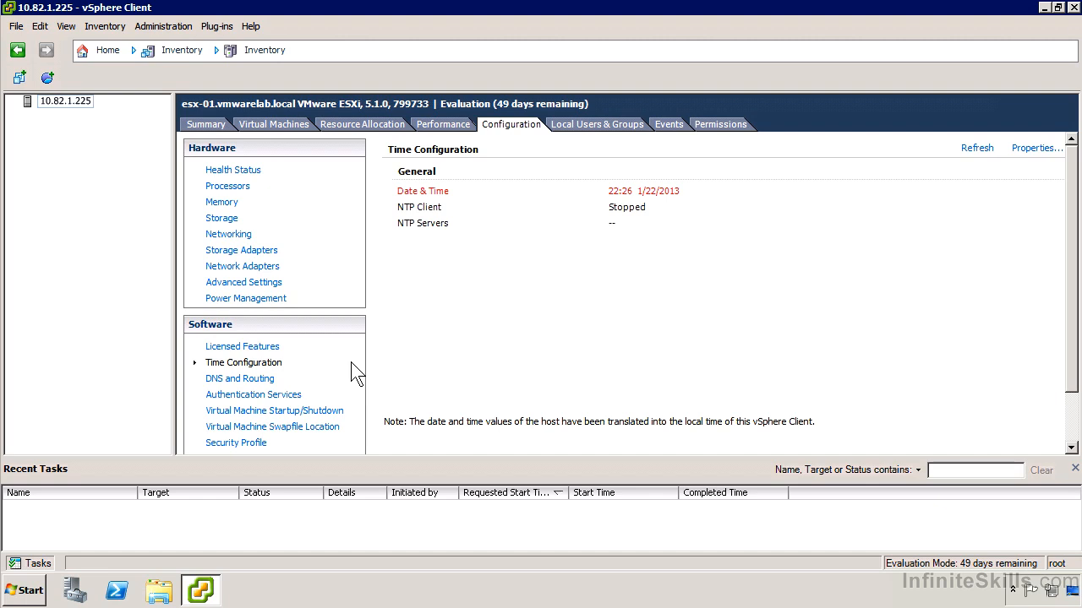
click(265, 380)
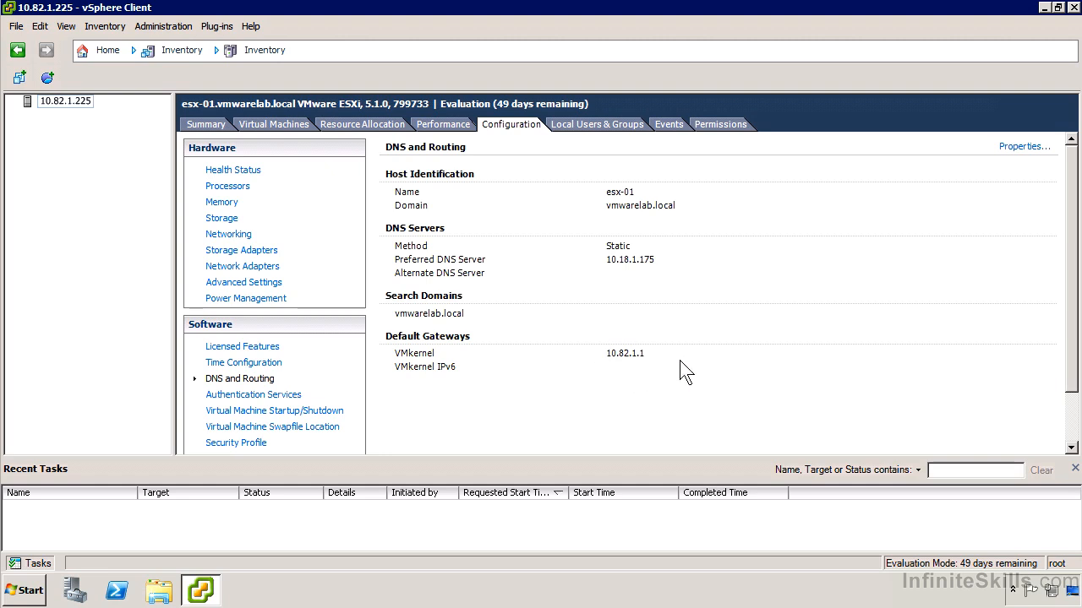
click(1014, 151)
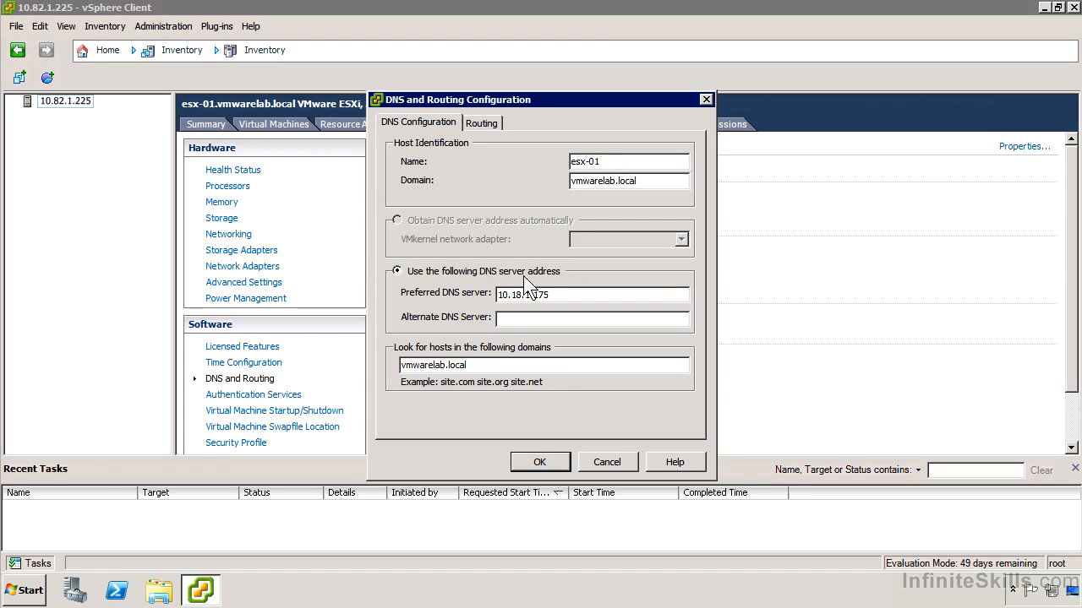
click(482, 123)
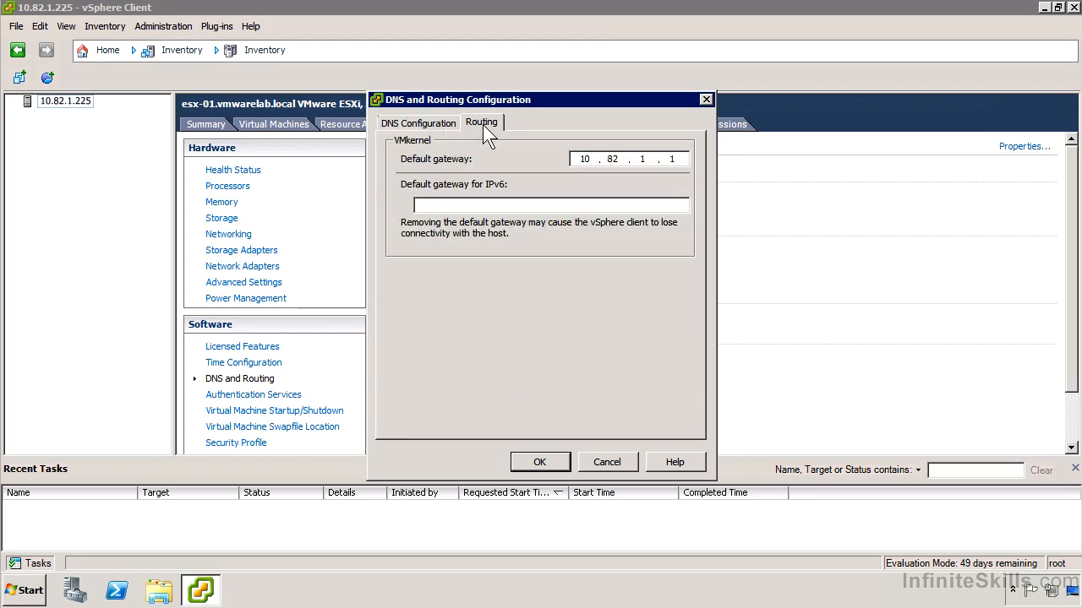
click(602, 462)
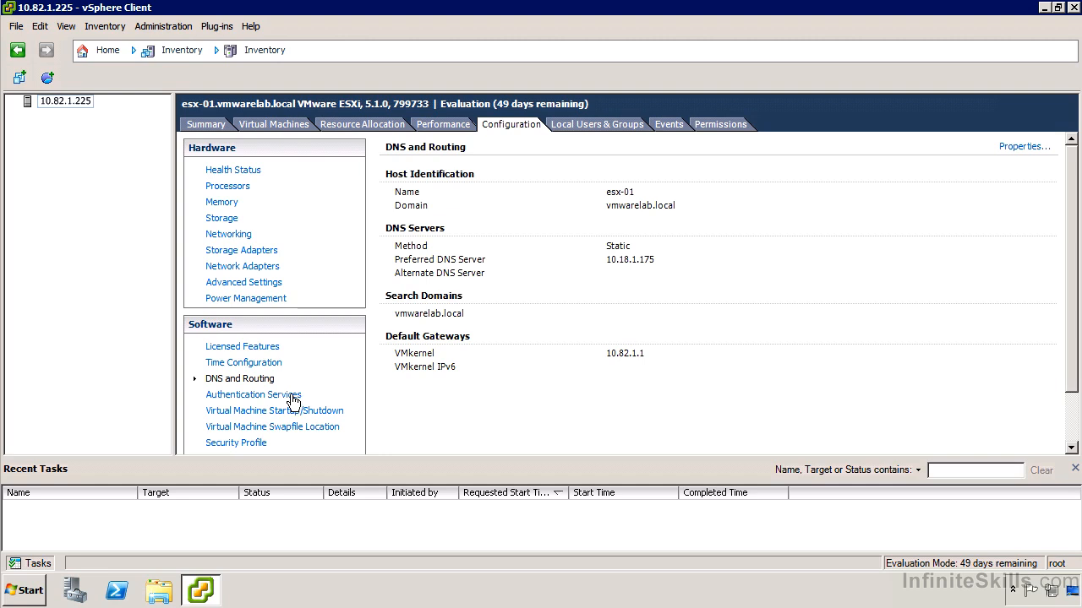
Inspect the directory service types offered in the host's authentication services properties and cancel without saving
click(294, 397)
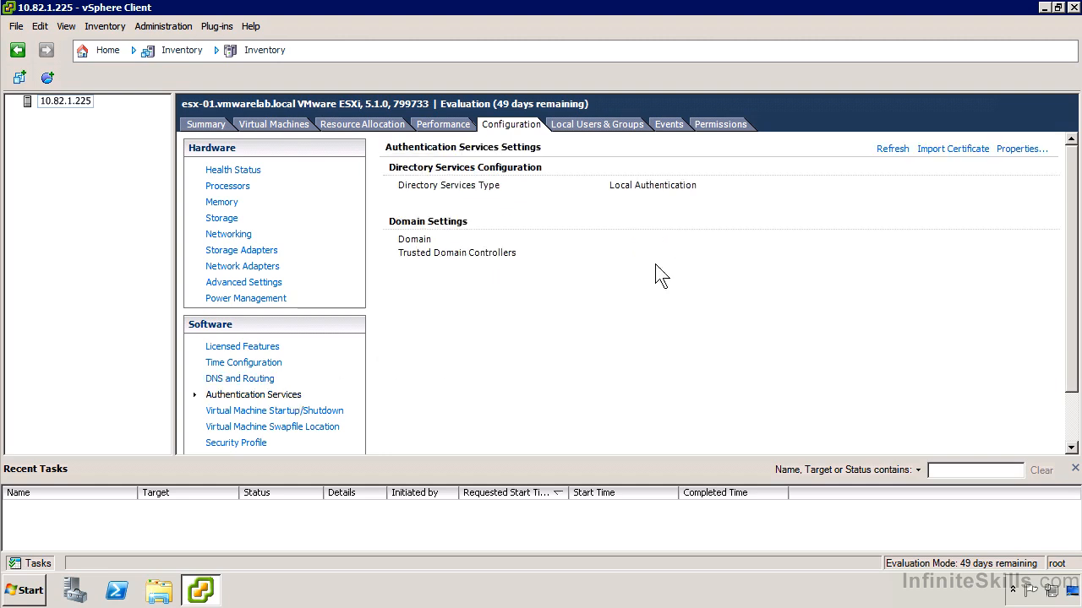
click(1005, 153)
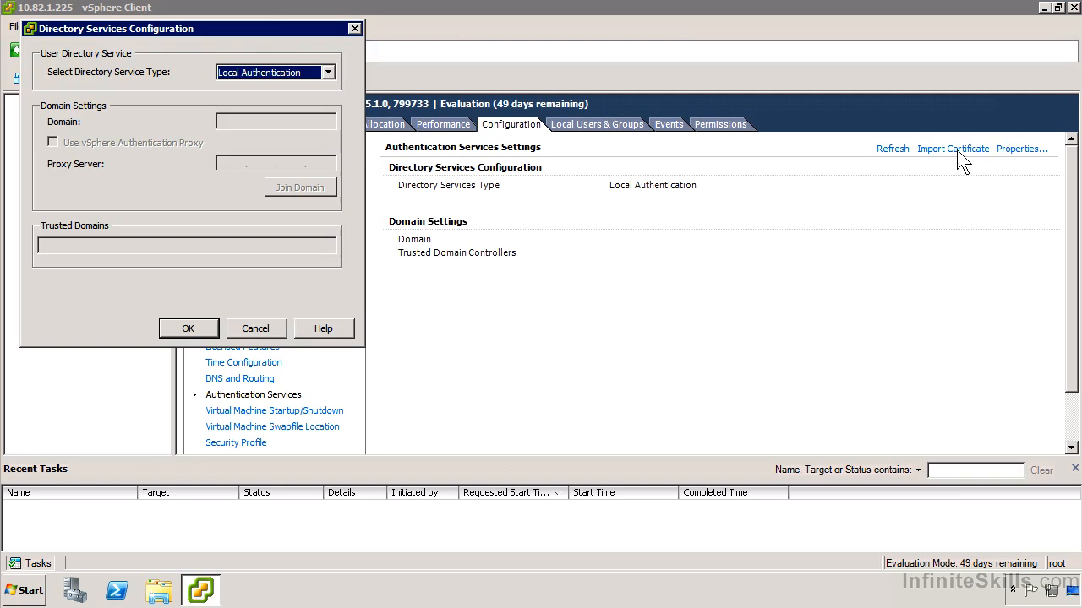
click(243, 75)
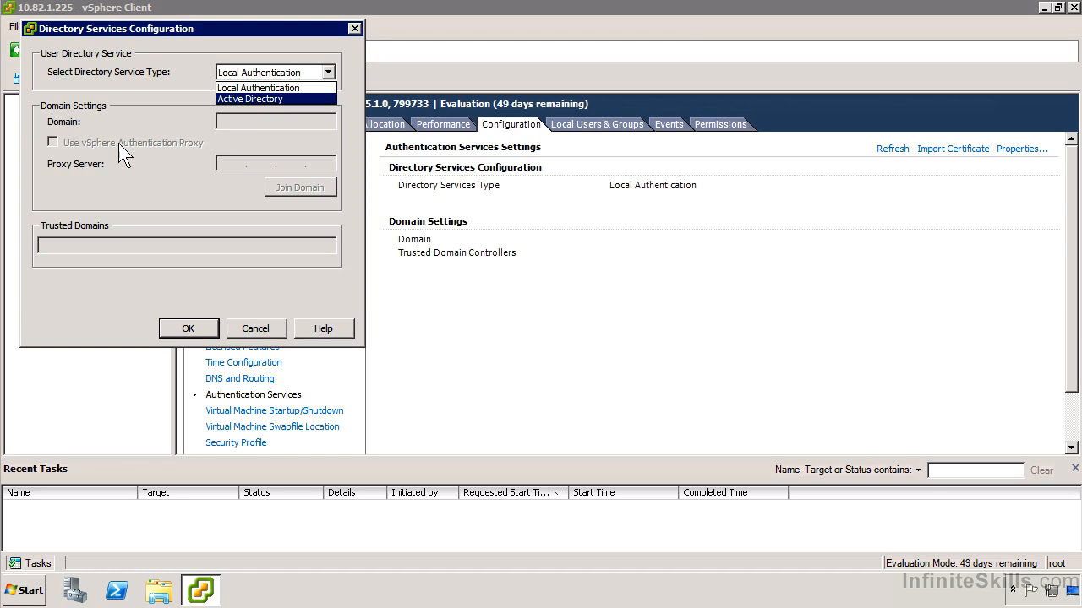
click(231, 240)
click(241, 326)
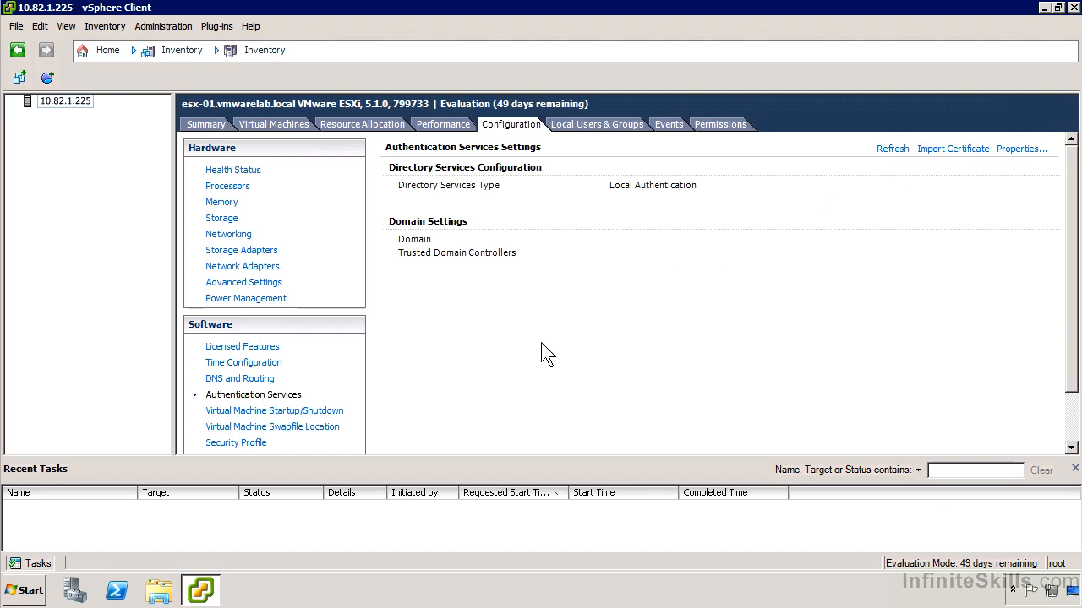
Inspect the host's virtual machine startup and shutdown properties and cancel without saving
click(301, 414)
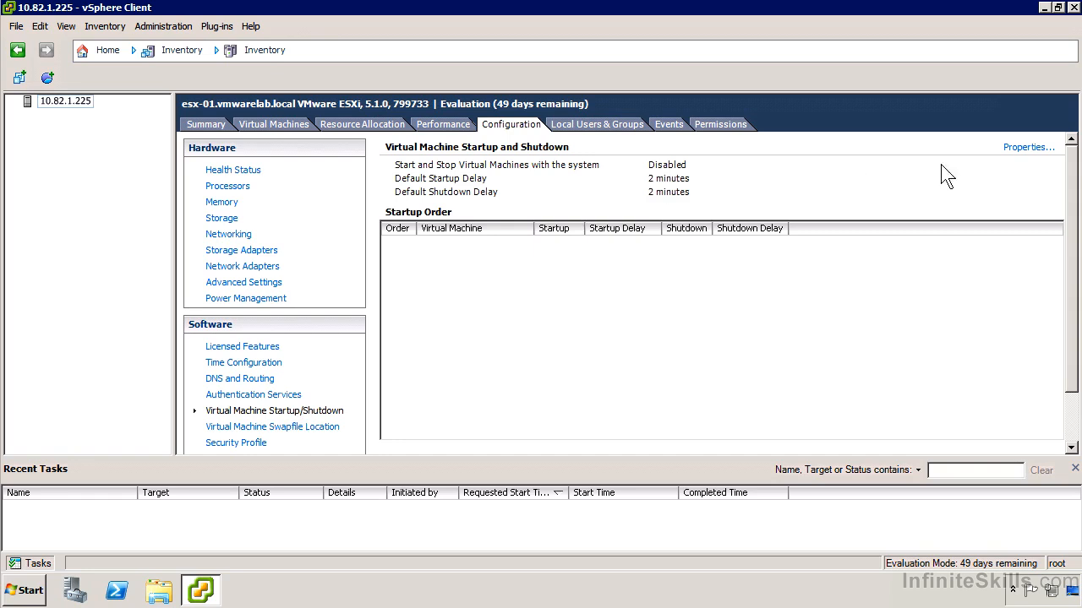
click(1009, 152)
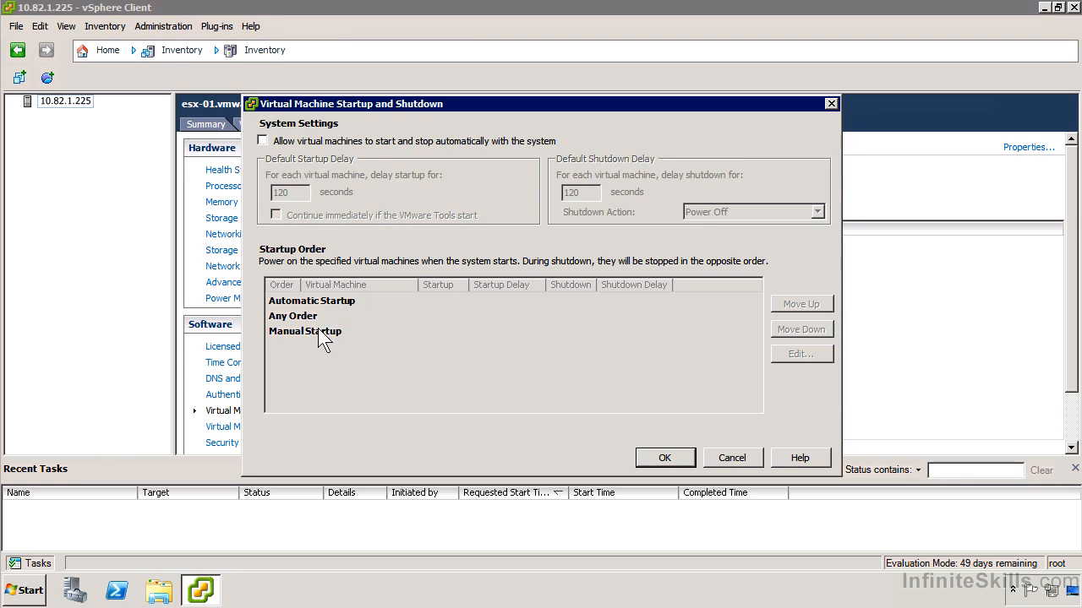
click(730, 456)
Inspect the storage options for the virtual machine swapfile location and cancel without saving
click(279, 428)
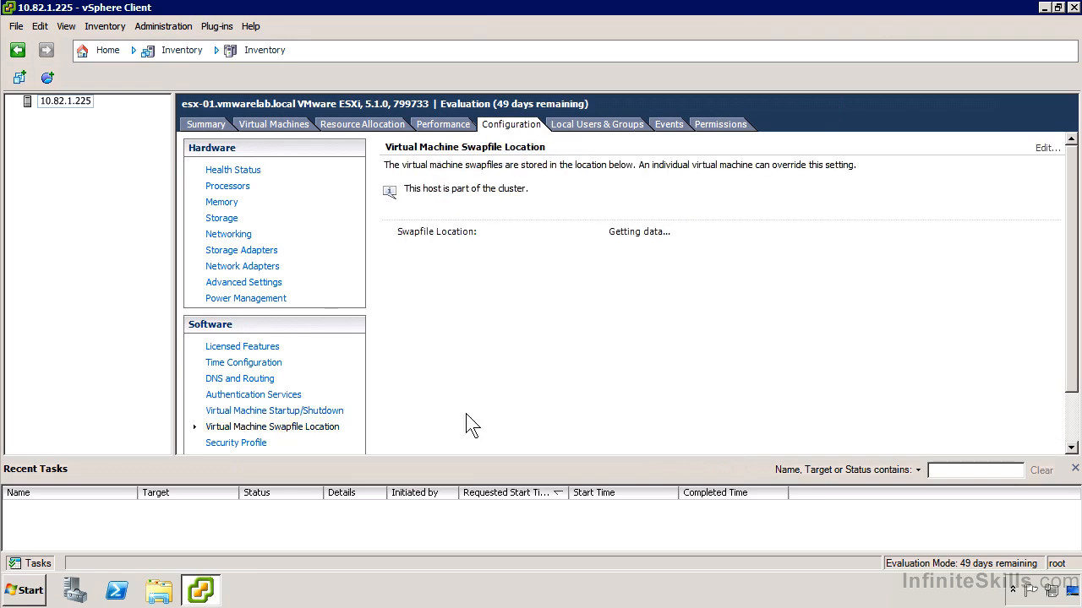
click(1048, 149)
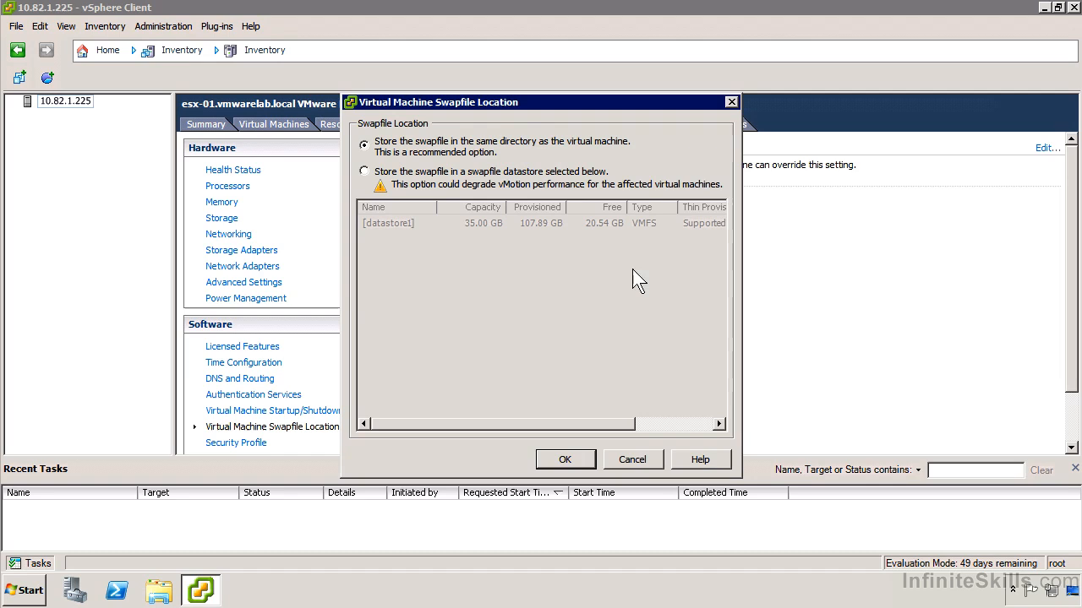
click(636, 456)
Examine the host's security profile, including services, firewall connections and the image profile acceptance level
scroll(490, 372, down, 2)
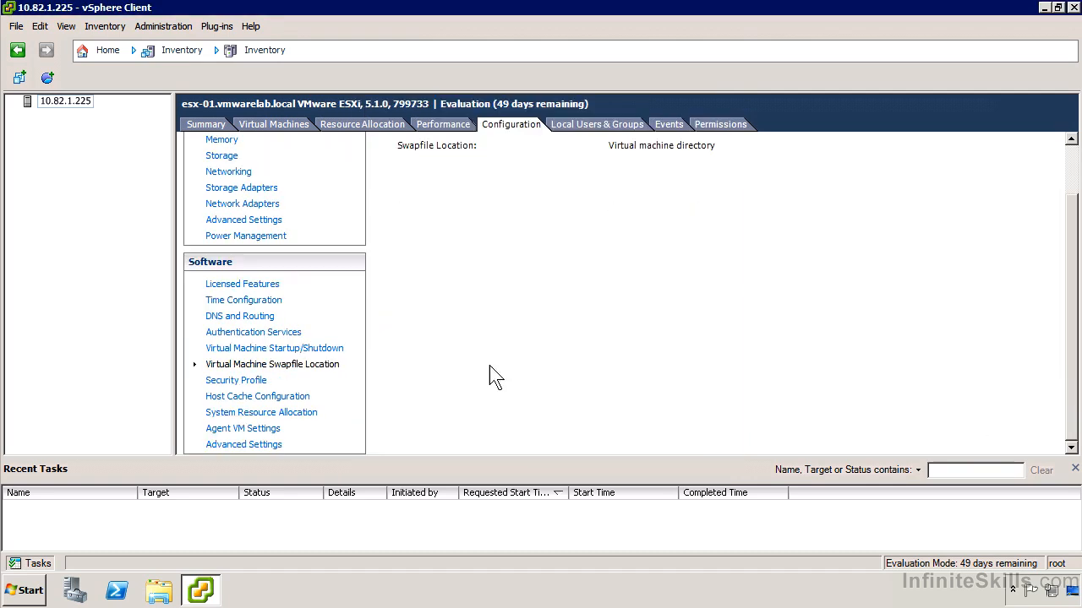
click(262, 382)
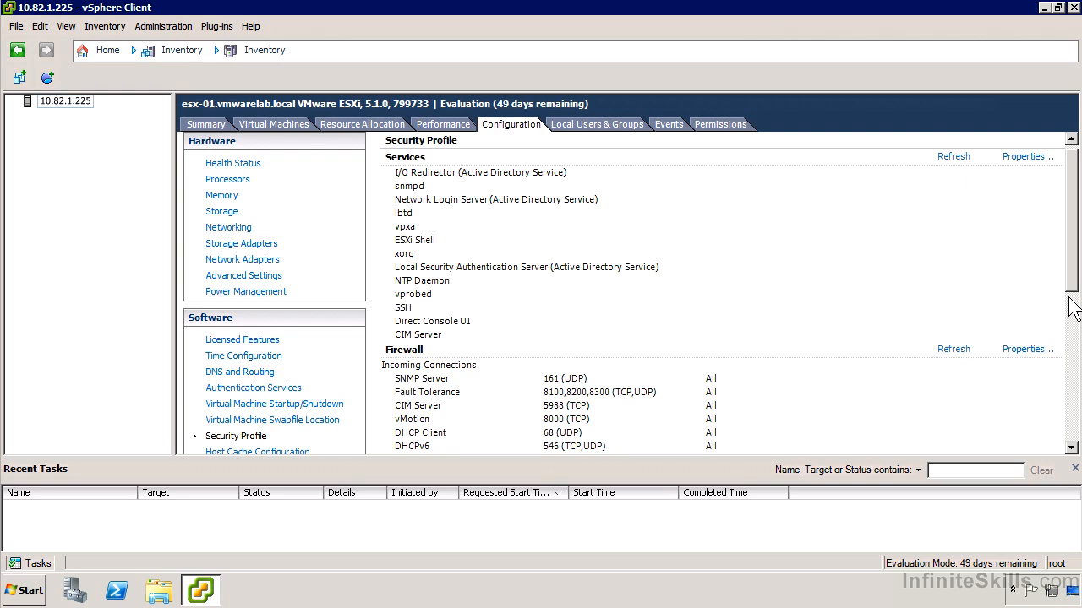
drag(1070, 298, 1048, 326)
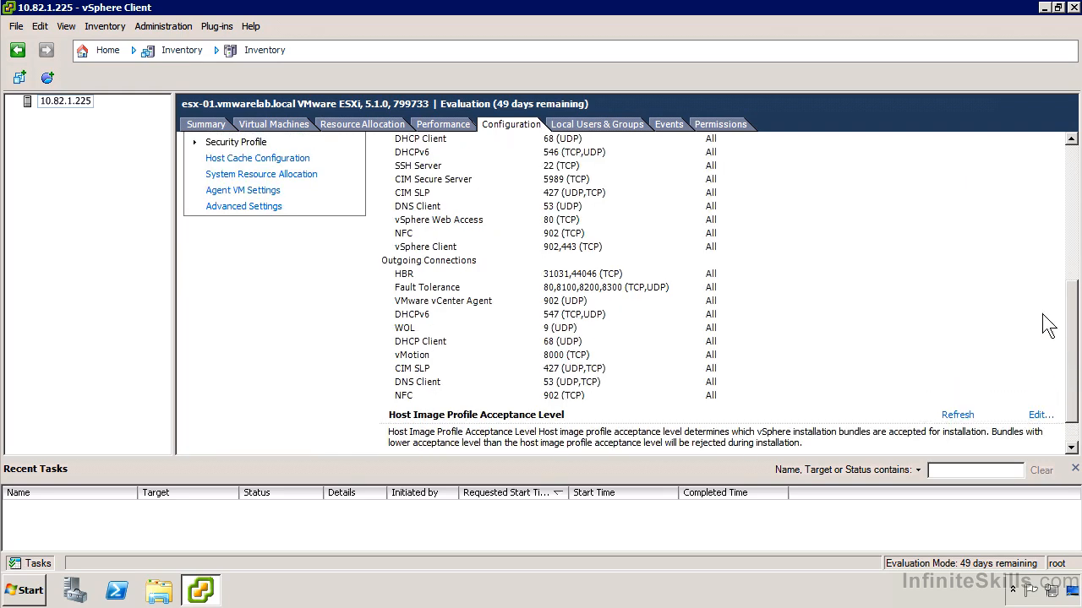
View the host cache configuration and the system resource allocation settings
click(232, 160)
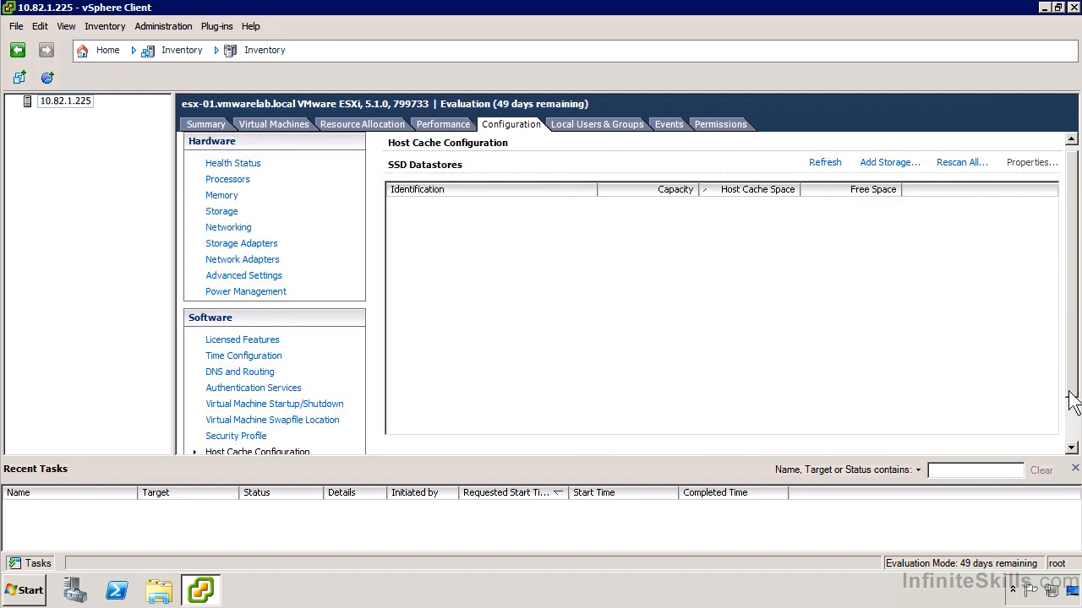
click(1076, 429)
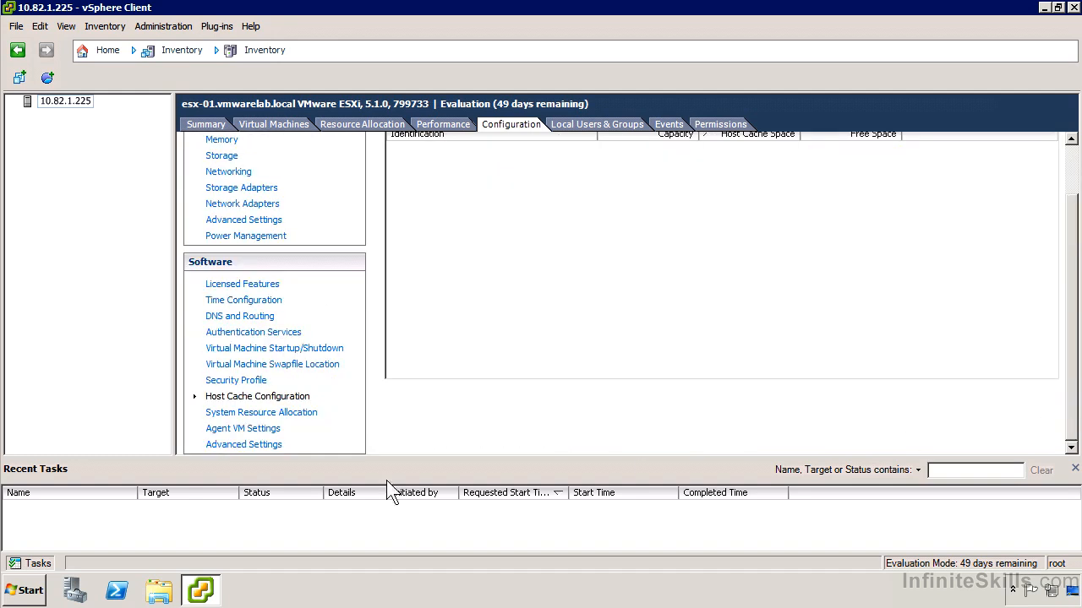
click(251, 414)
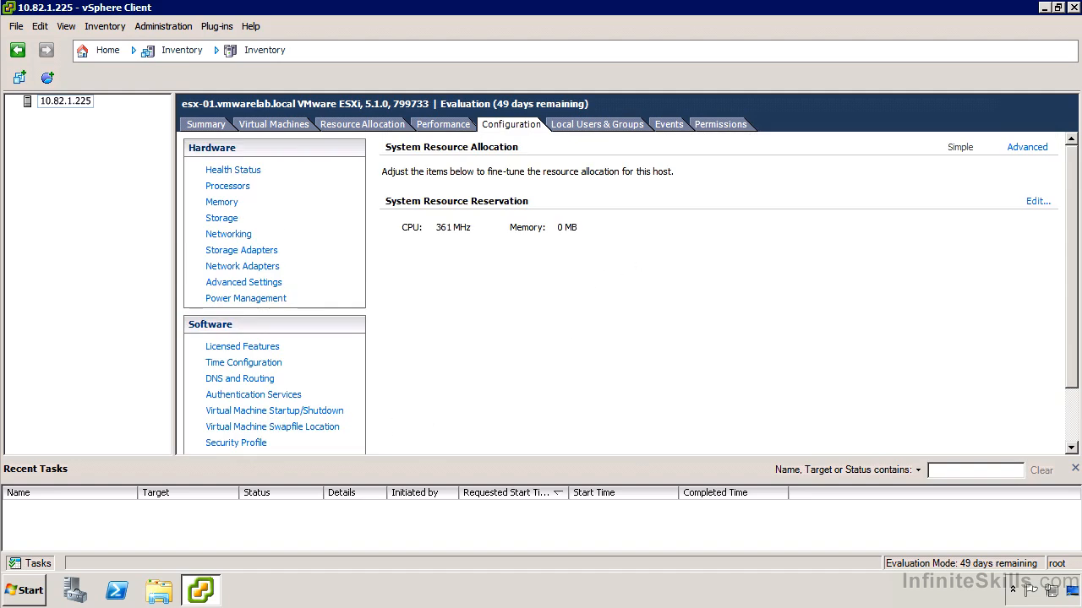
View the agent VM settings and inspect the host's advanced software settings, cancelling without saving
click(1070, 422)
click(240, 423)
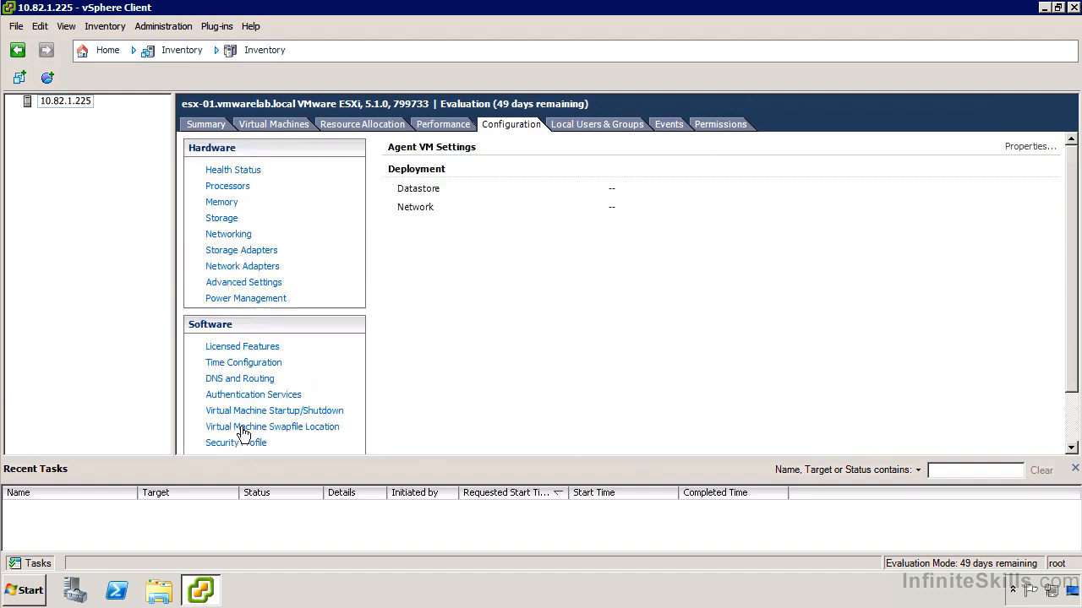
click(1070, 410)
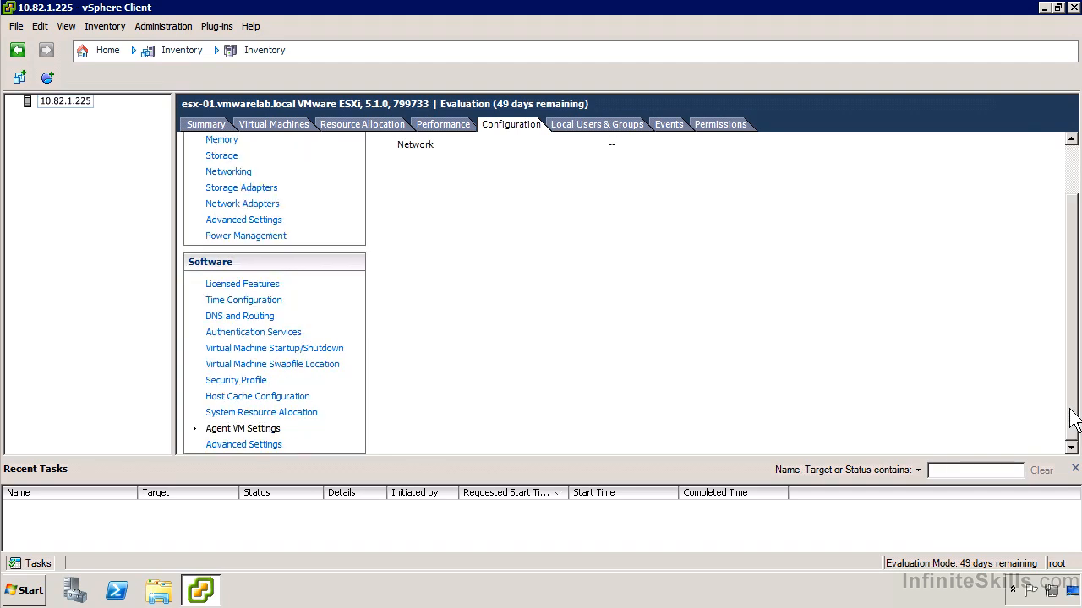
click(259, 444)
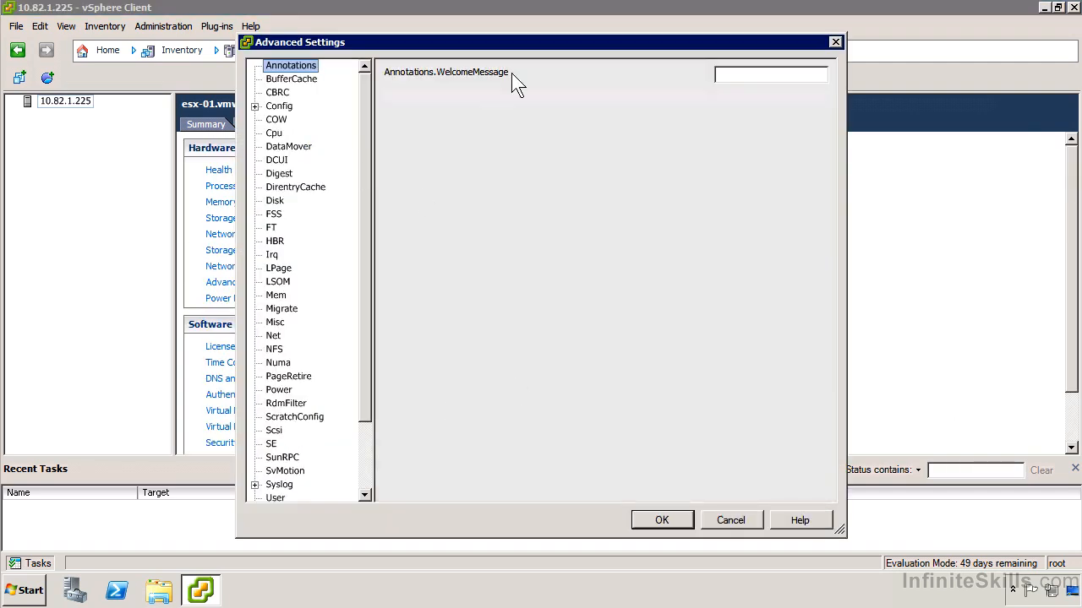
click(730, 520)
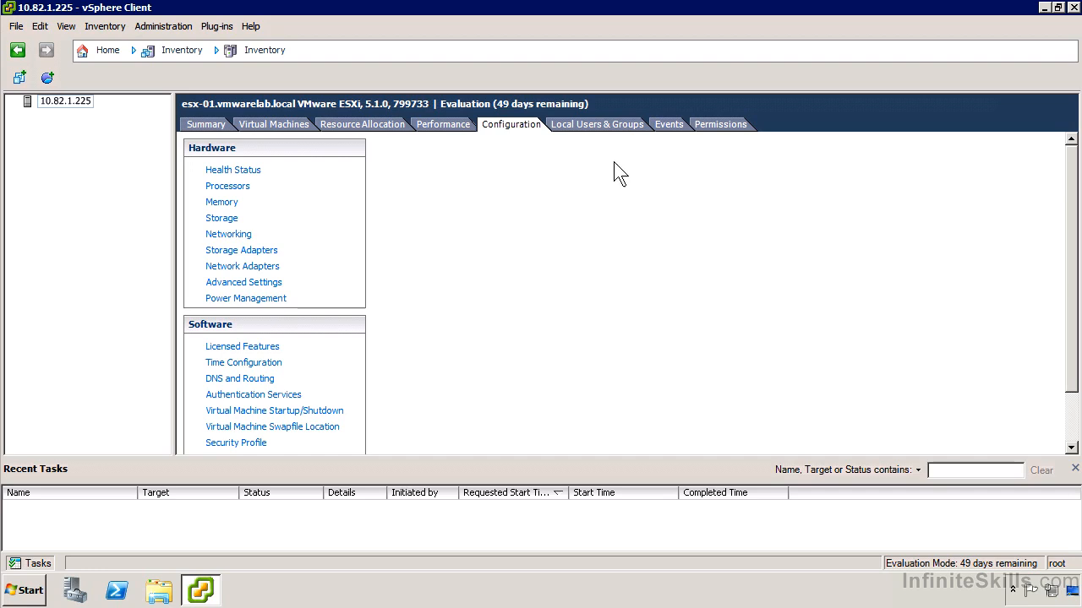
Review the host's local users, its event log and its assigned permissions
click(622, 127)
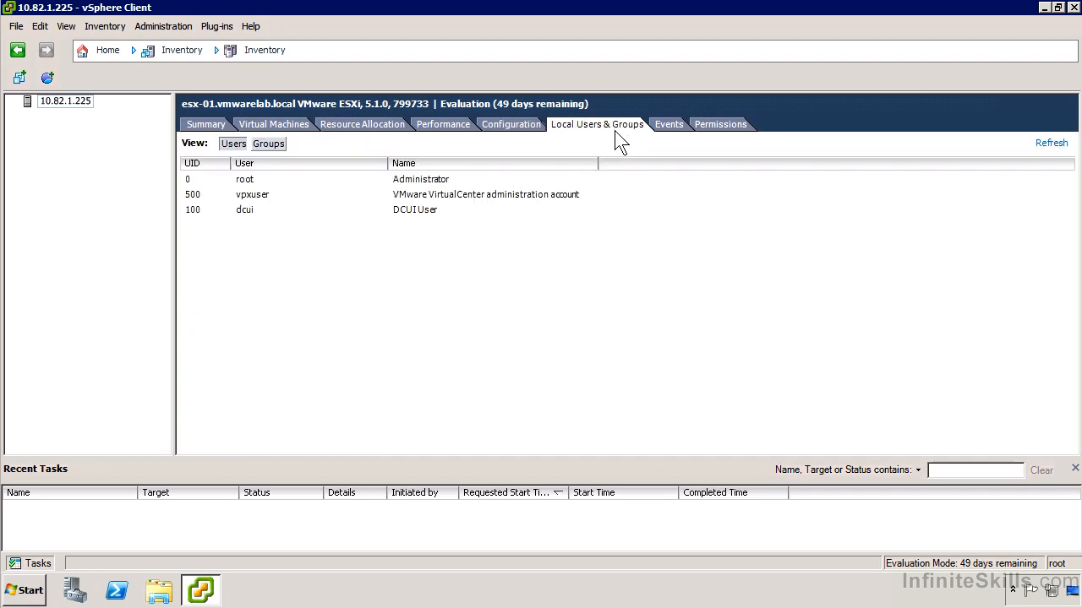
click(672, 131)
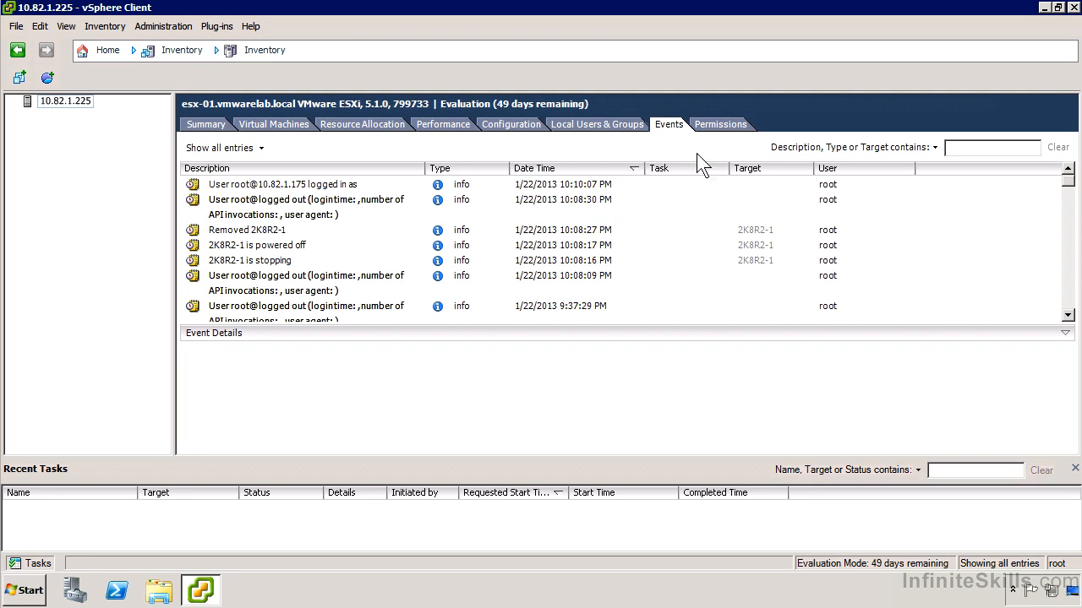
click(714, 129)
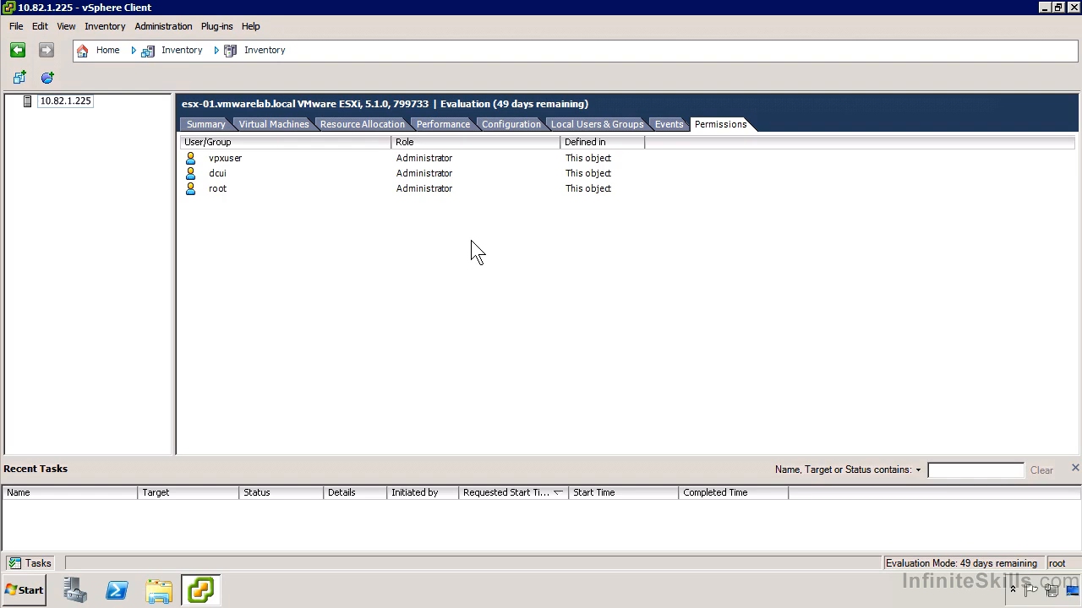
Go back to the host's storage configuration and browse the contents of datastore1
click(511, 127)
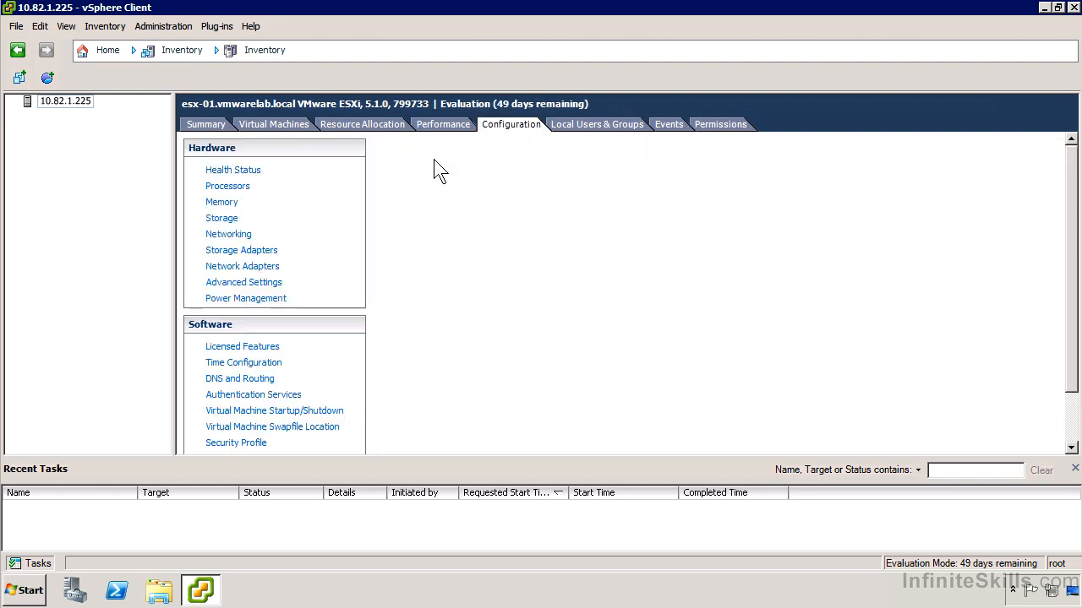
click(230, 222)
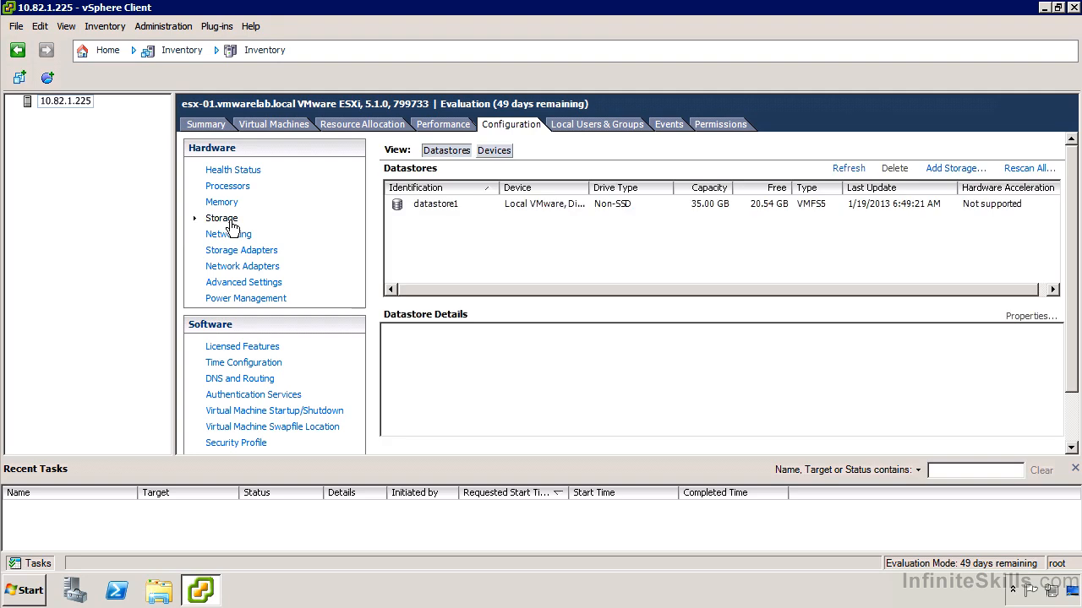
right_click(452, 204)
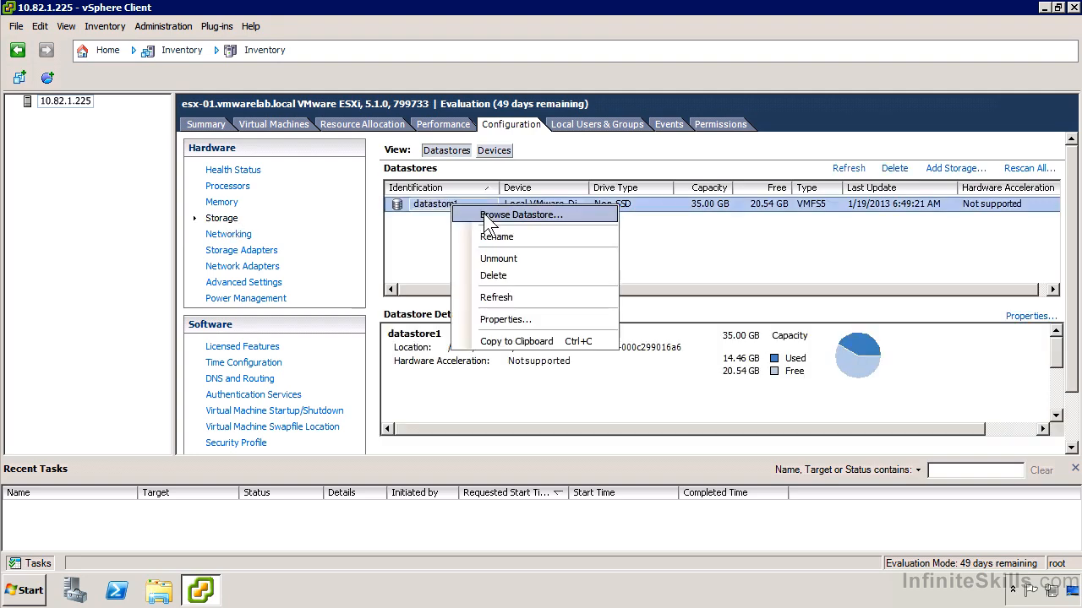
click(486, 217)
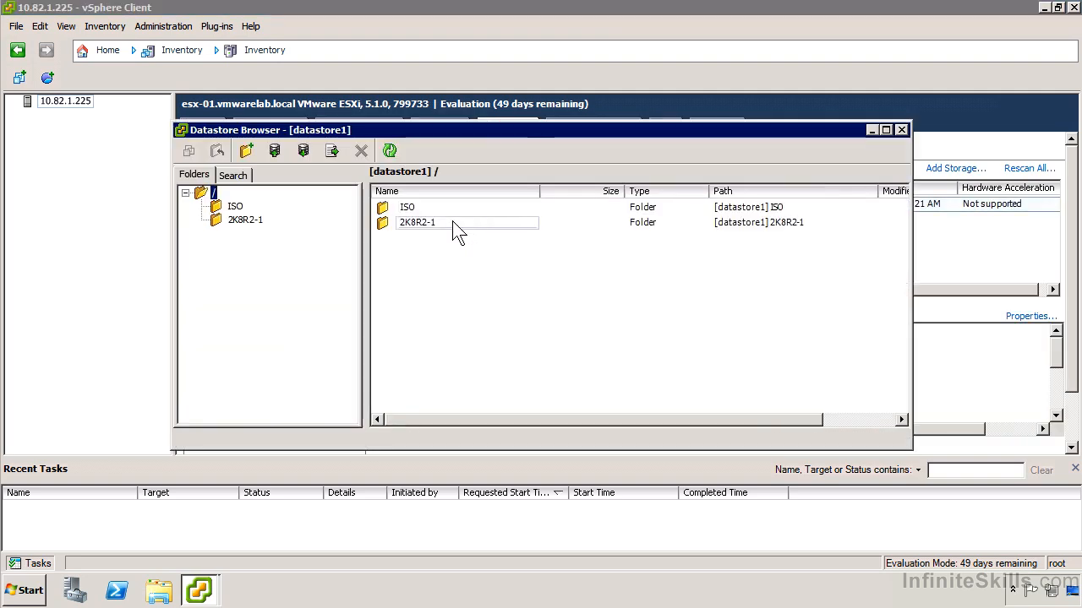
View the ISO folder's files and add 2K8R2-1.vmx from the 2K8R2-1 folder to the host's inventory under the name 2K8R2-1
click(235, 208)
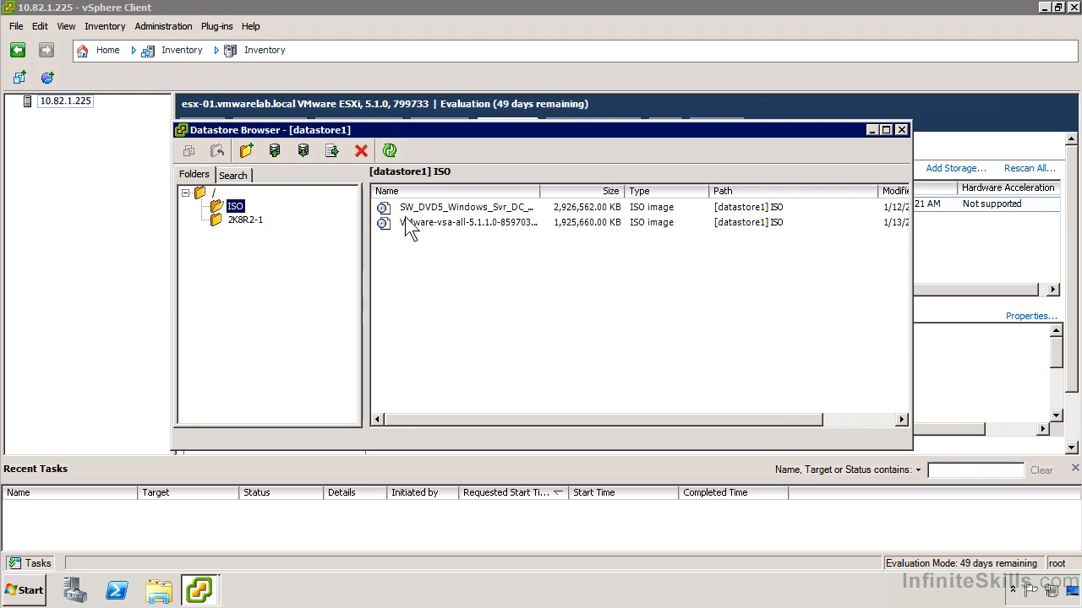
click(256, 223)
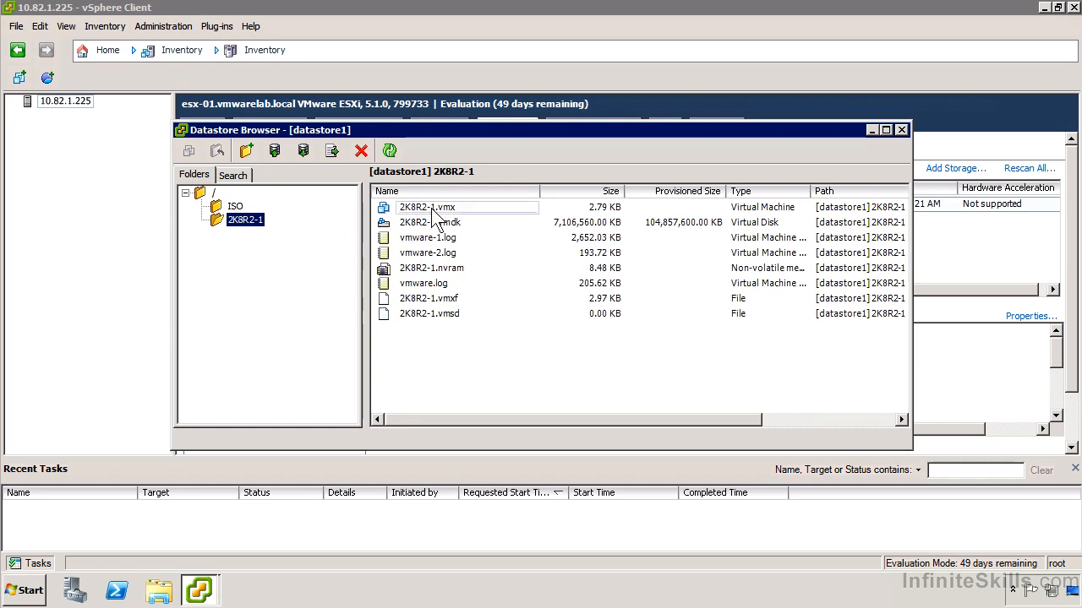
click(432, 211)
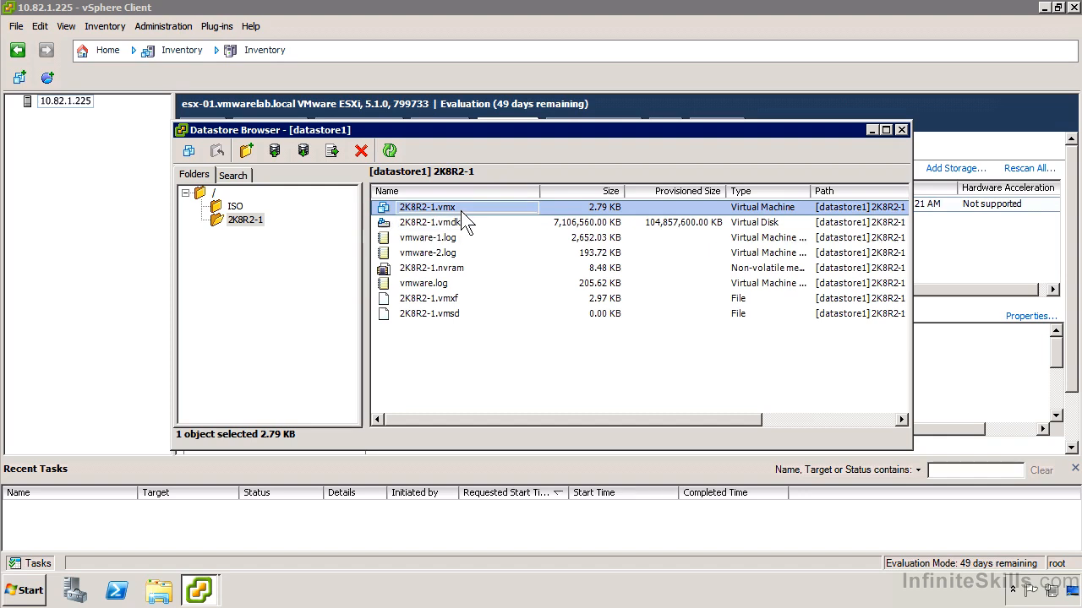
right_click(459, 209)
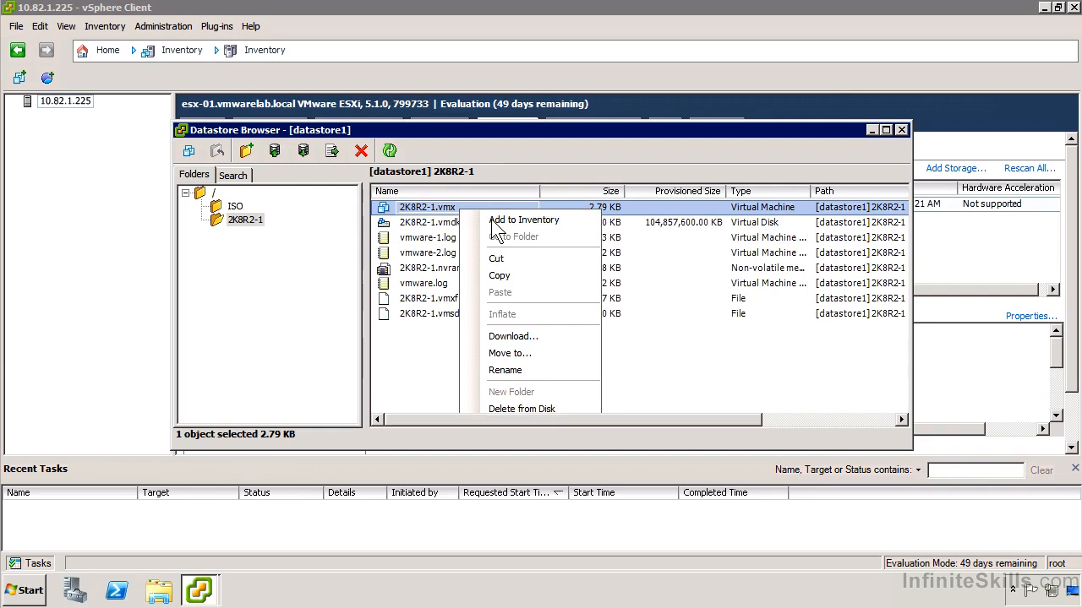
click(493, 219)
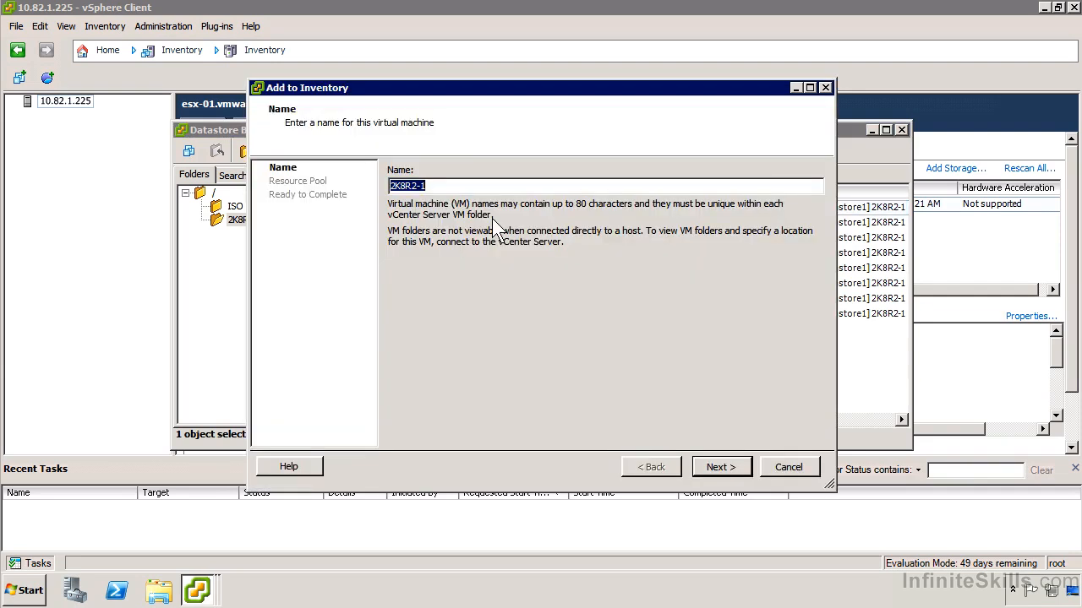
click(724, 470)
click(724, 466)
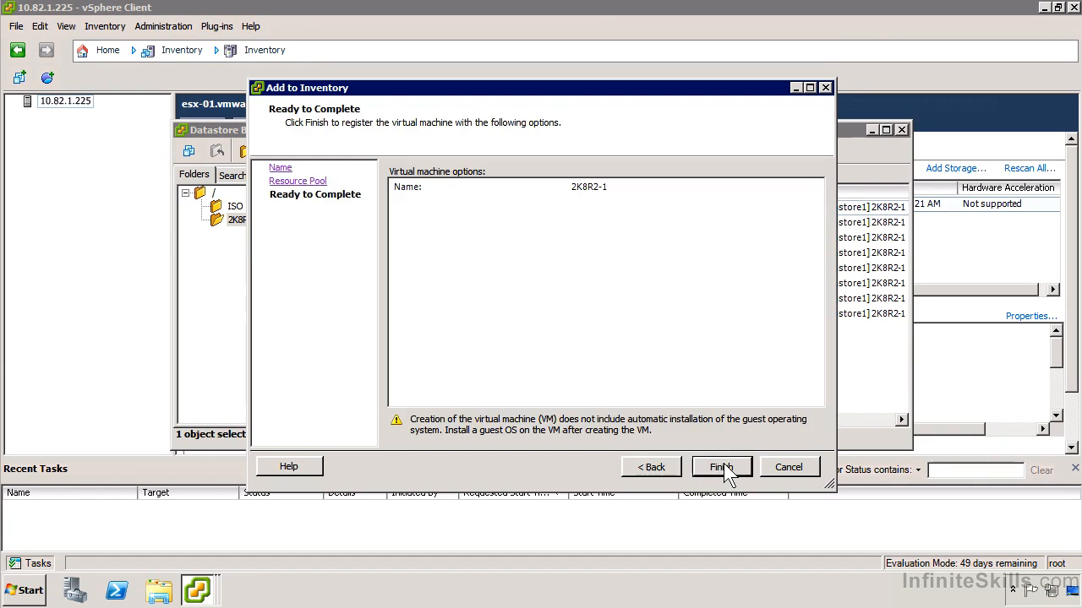
click(723, 463)
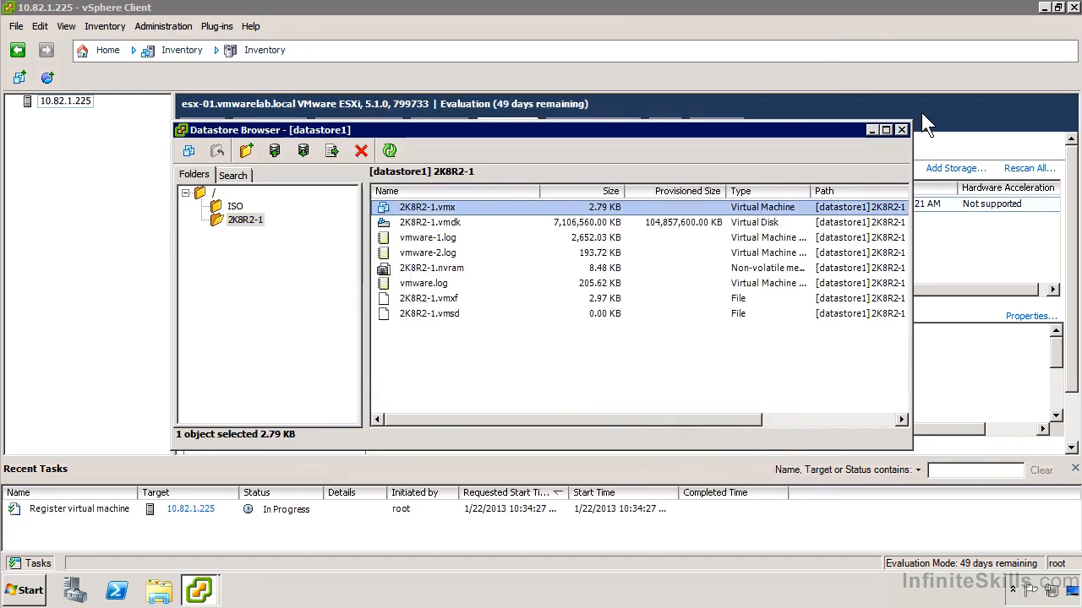
click(902, 130)
Select the 2K8R2-1 virtual machine in the inventory and view its available power options without choosing one
click(73, 115)
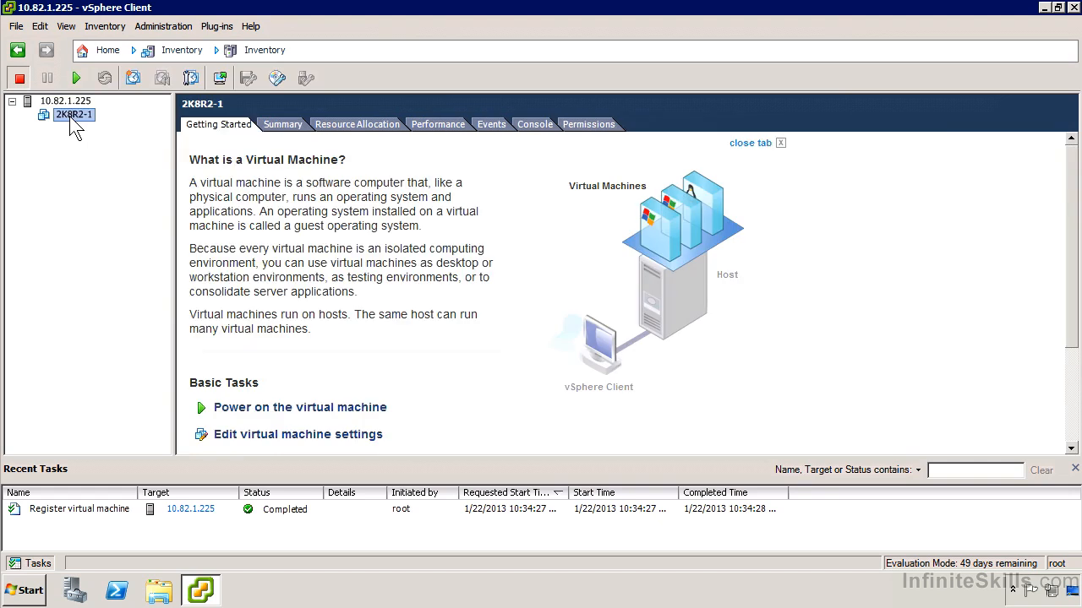
right_click(70, 115)
mouse_move(105, 131)
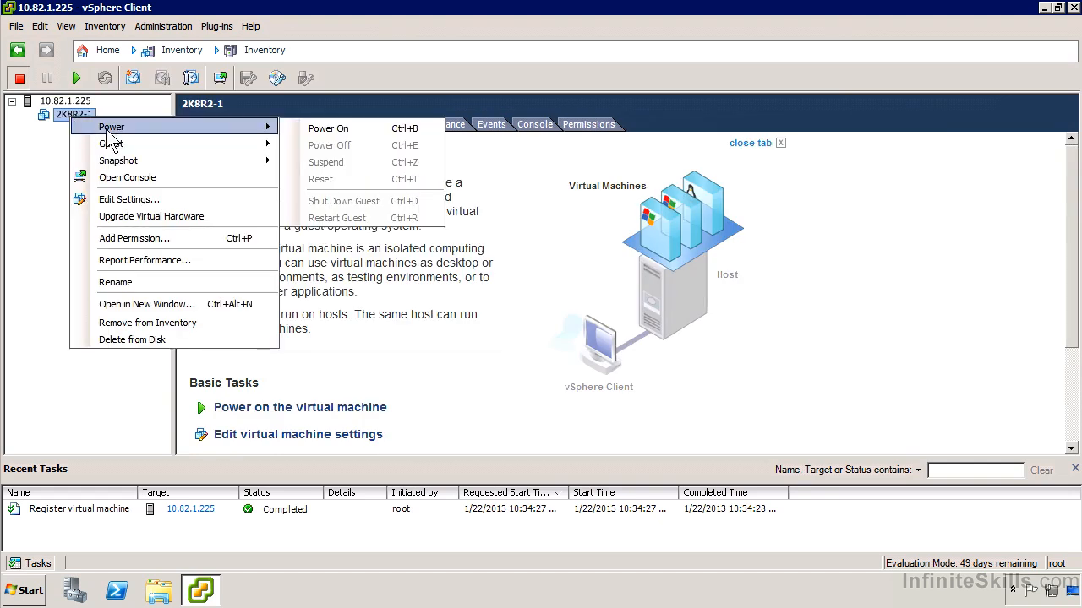
click(55, 155)
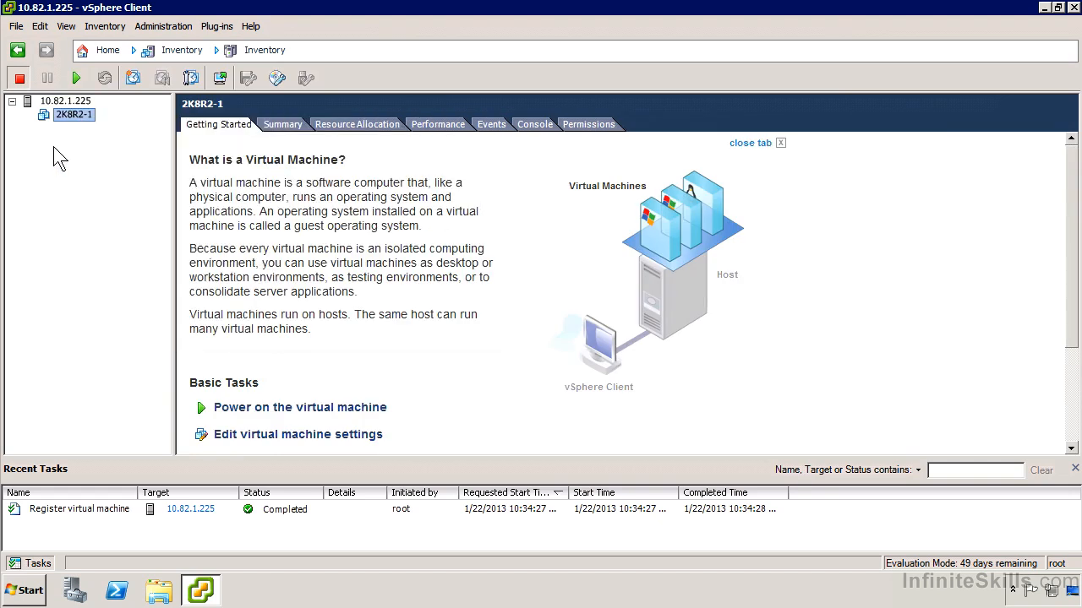